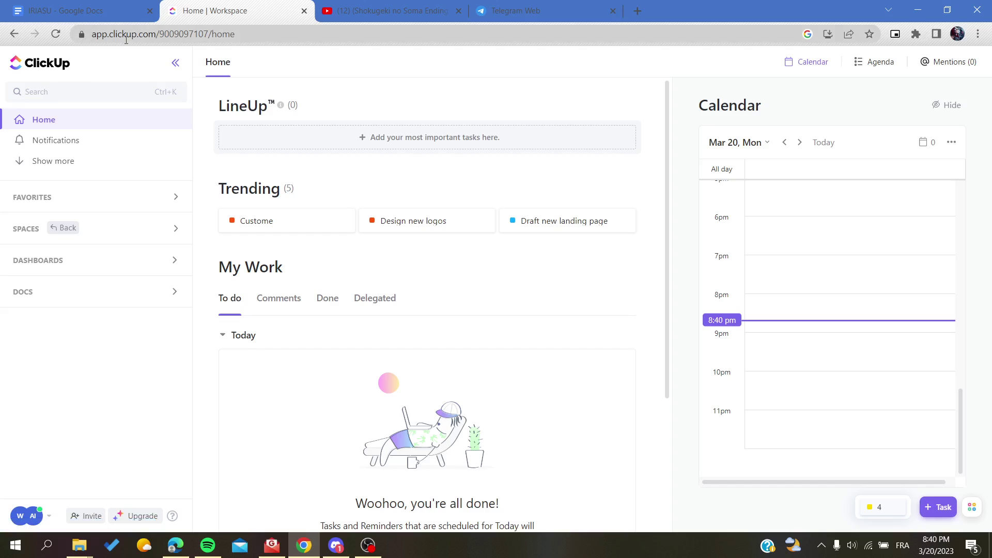
Expand Spaces in the sidebar to reveal the contents of Space
{"action": "left_click_drag", "start_coordinate": [93, 36], "coordinate": [156, 41]}
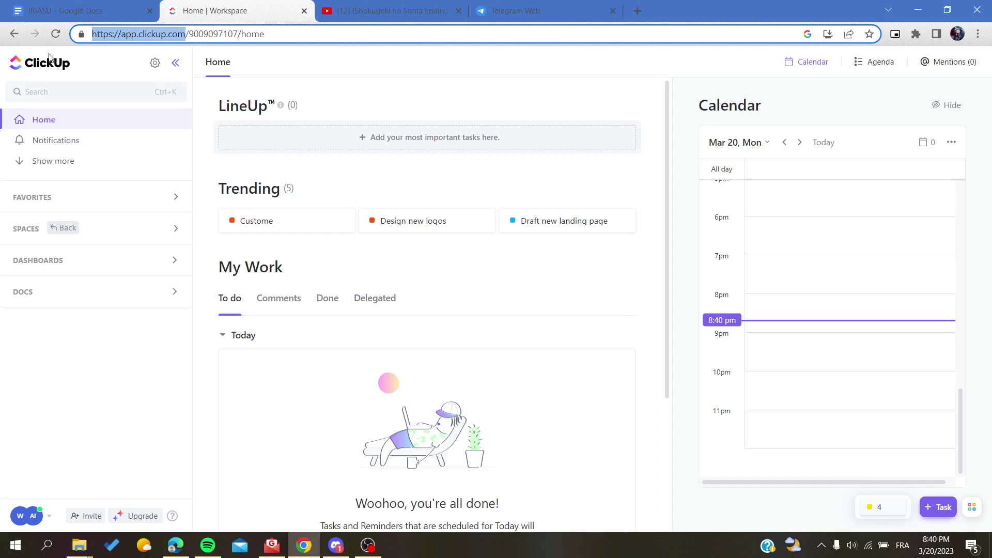
{"action": "left_click", "coordinate": [315, 80]}
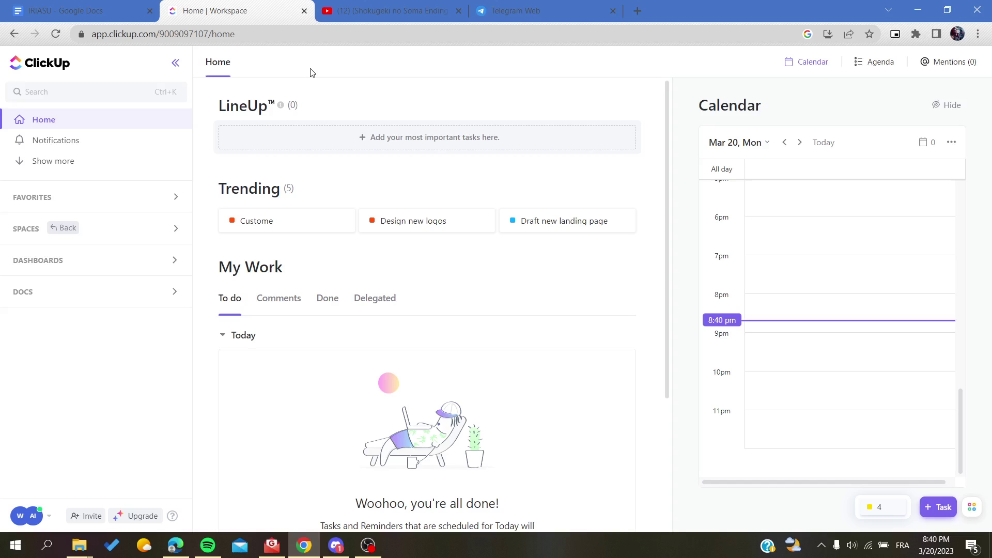
{"action": "mouse_move", "coordinate": [282, 103]}
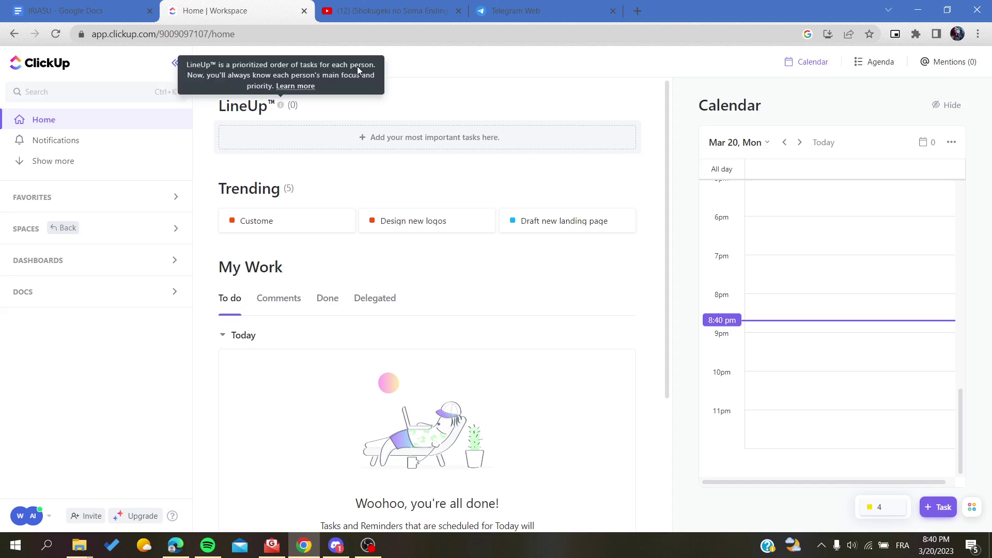
{"action": "left_click", "coordinate": [15, 229]}
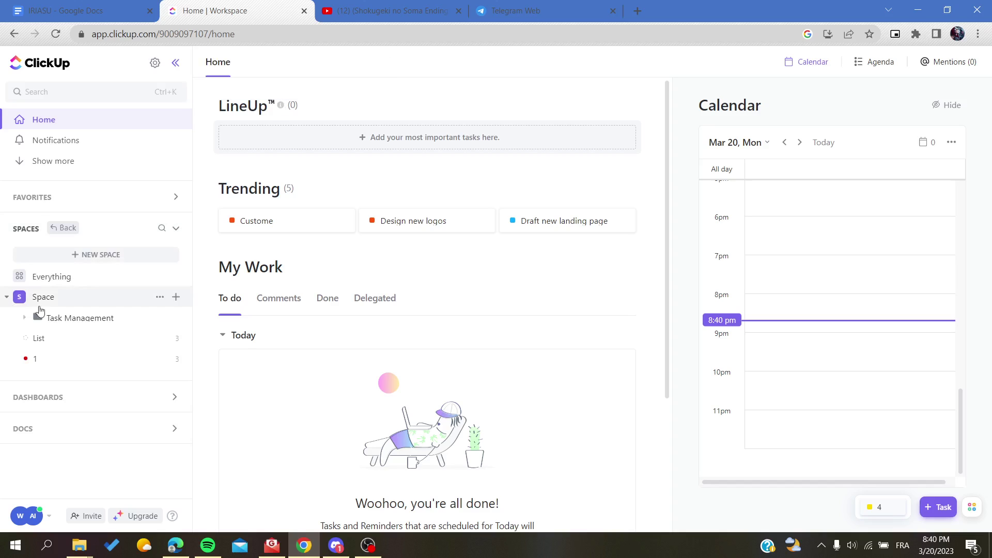
{"action": "left_click", "coordinate": [61, 299]}
{"action": "left_click", "coordinate": [36, 303]}
Open the List inside Space to view its tasks
{"action": "left_click", "coordinate": [176, 298]}
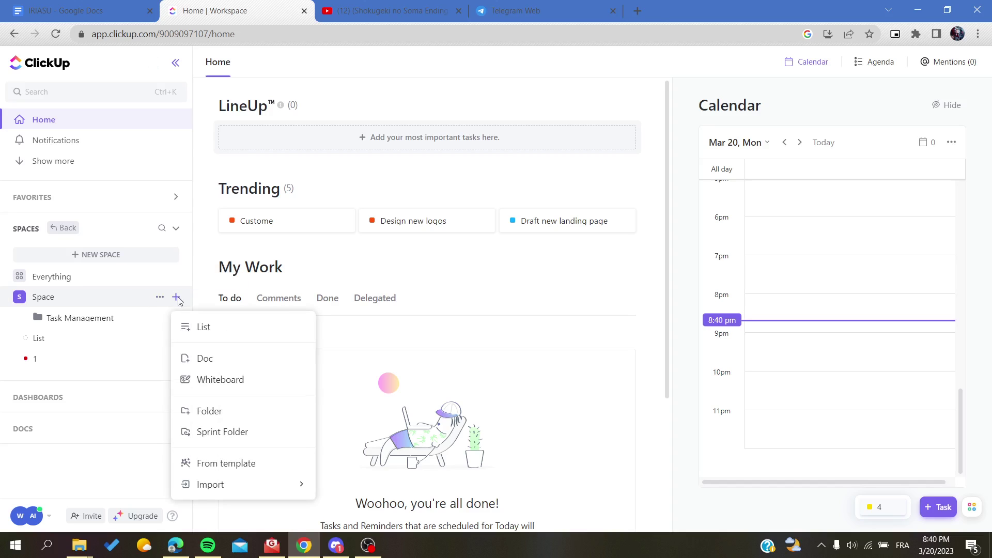
{"action": "left_click", "coordinate": [66, 337]}
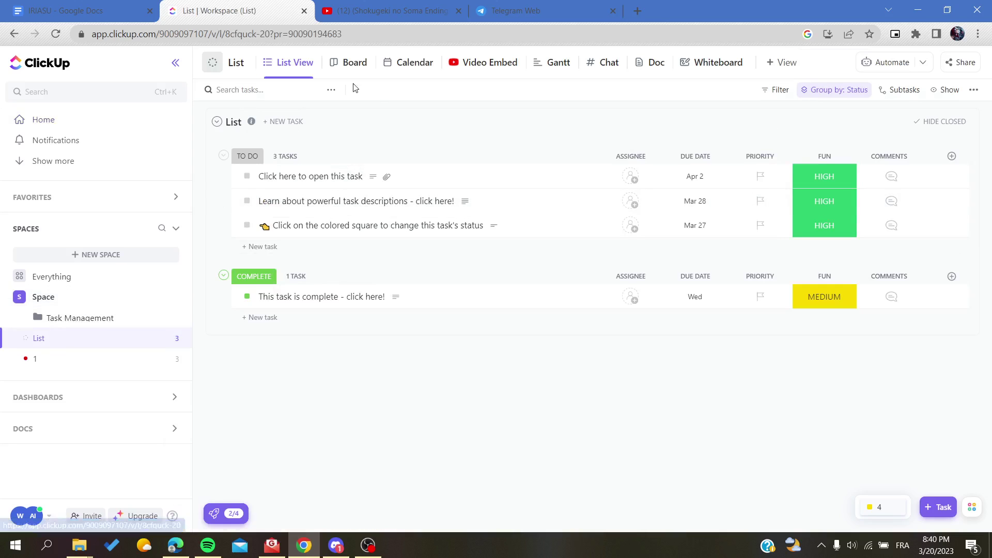
{"action": "left_click", "coordinate": [18, 302]}
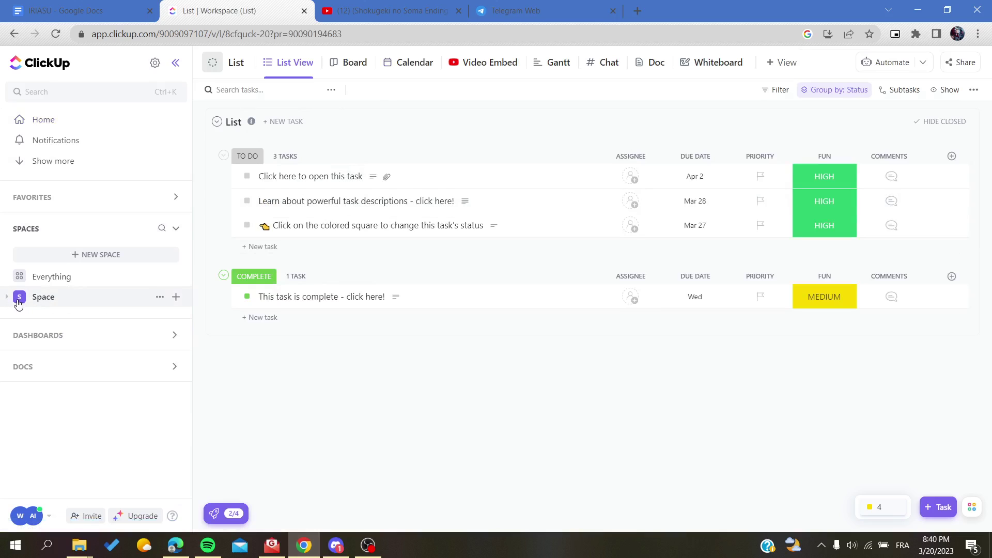
{"action": "left_click", "coordinate": [18, 303]}
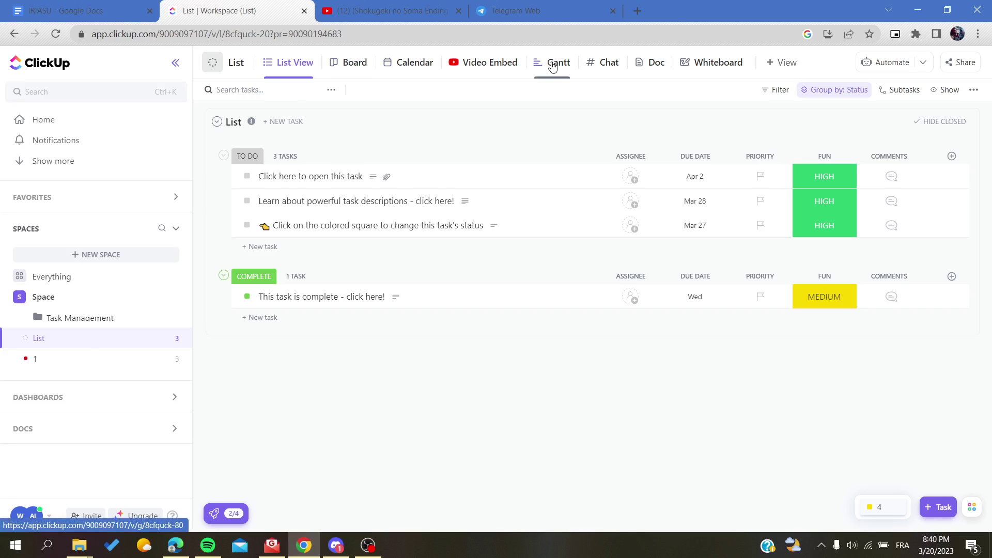
Cancel the new list creation and open the Task Management folder's Important tasks
{"action": "left_click", "coordinate": [176, 296]}
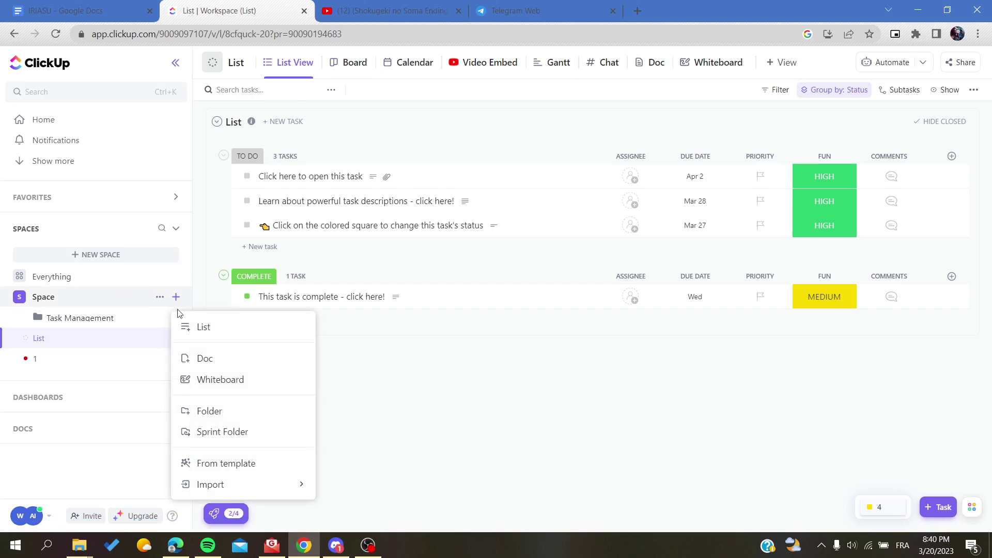
{"action": "left_click", "coordinate": [214, 328]}
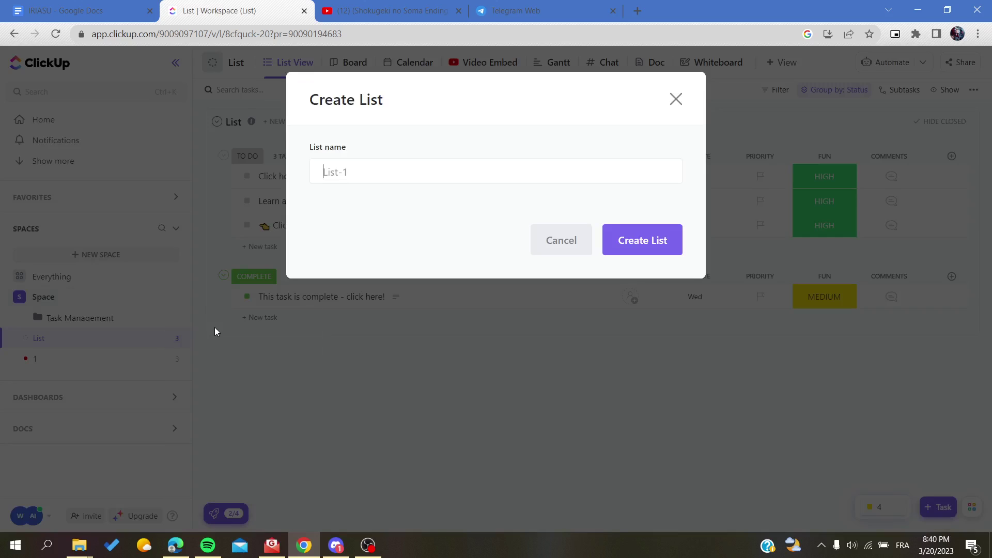
{"action": "left_click", "coordinate": [551, 242]}
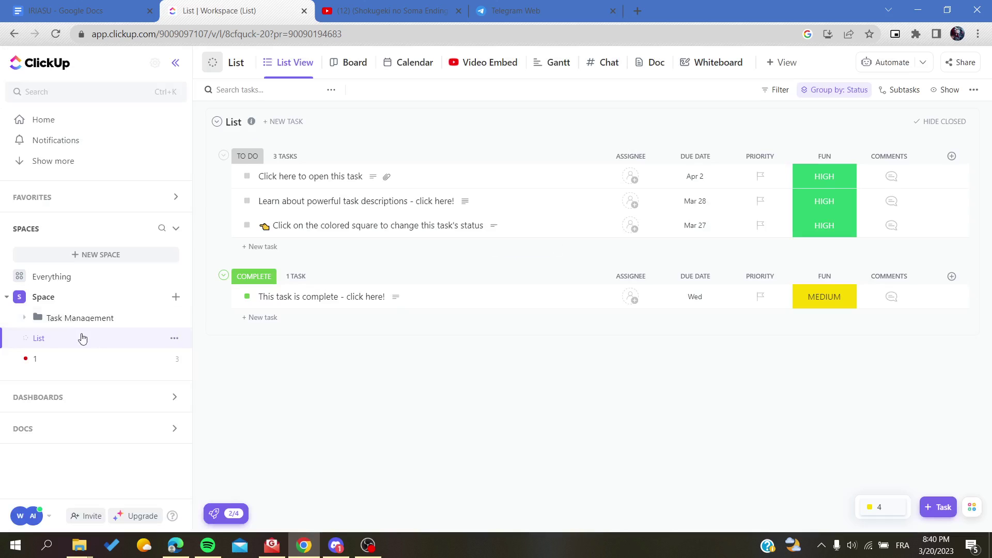
{"action": "left_click", "coordinate": [71, 324]}
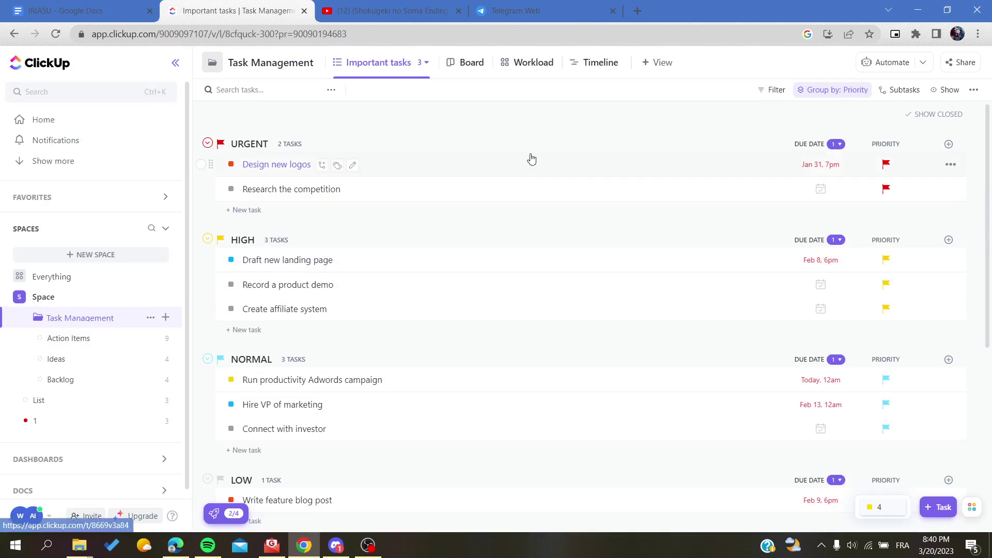
Add a Gantt view to the Task Management folder
{"action": "left_click", "coordinate": [665, 63]}
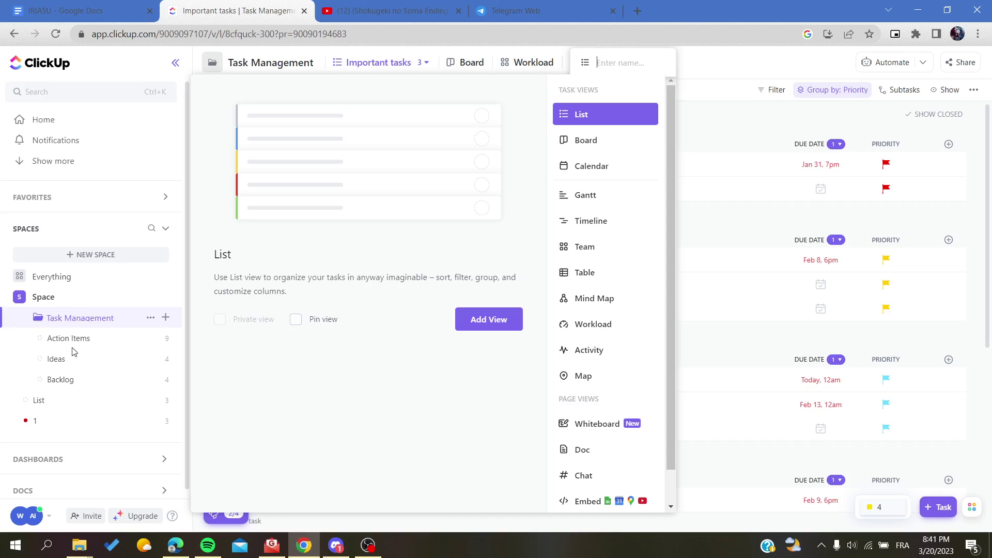
{"action": "left_click", "coordinate": [52, 430]}
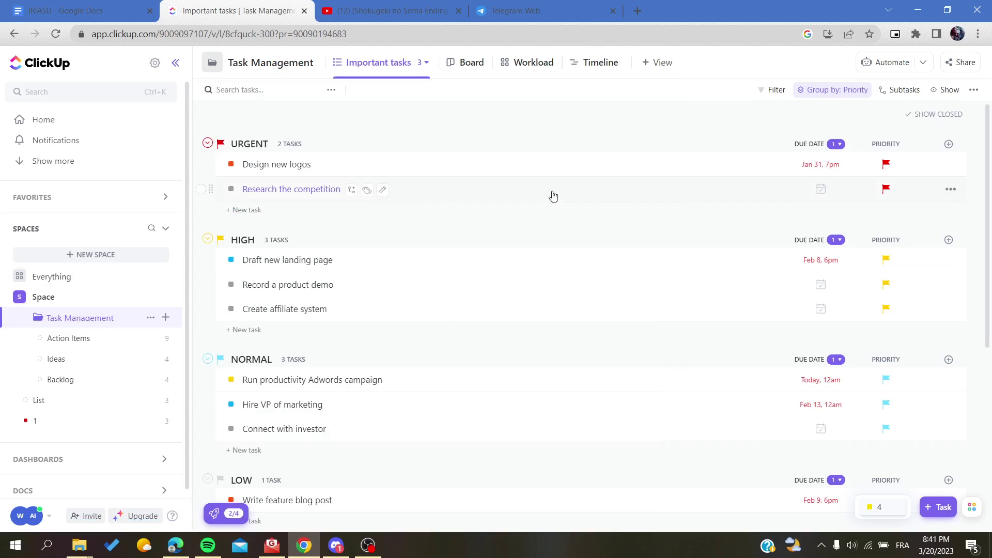
{"action": "left_click", "coordinate": [652, 61]}
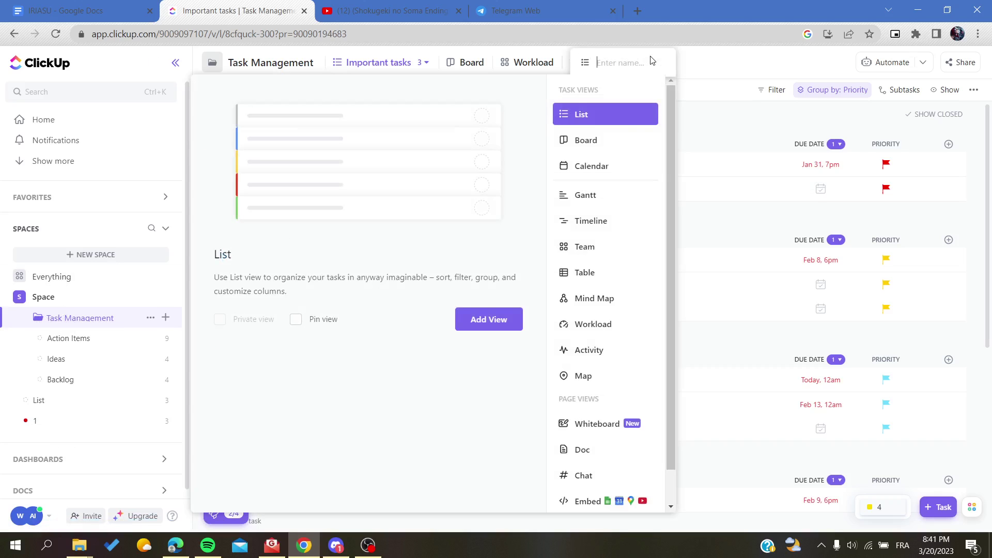
{"action": "left_click", "coordinate": [574, 201]}
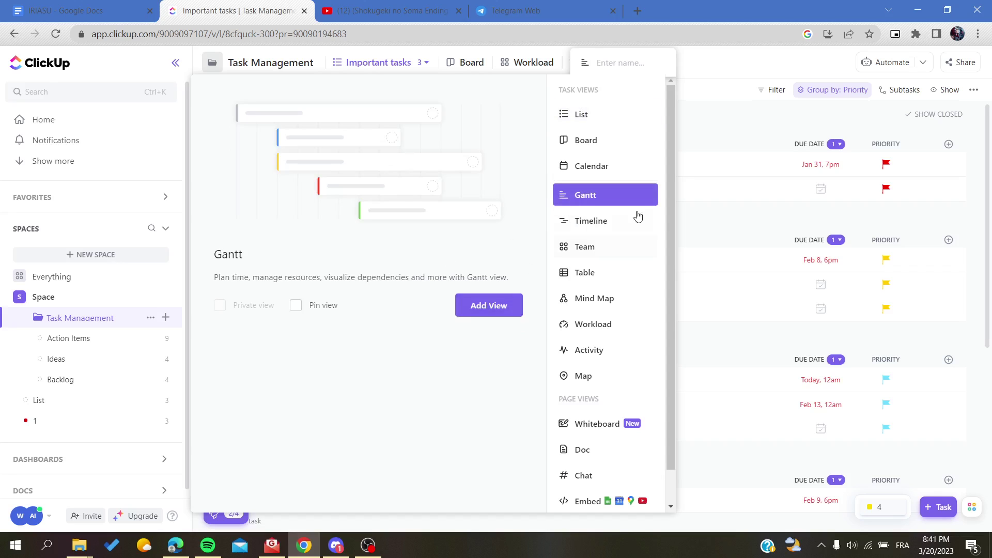
{"action": "left_click", "coordinate": [470, 308]}
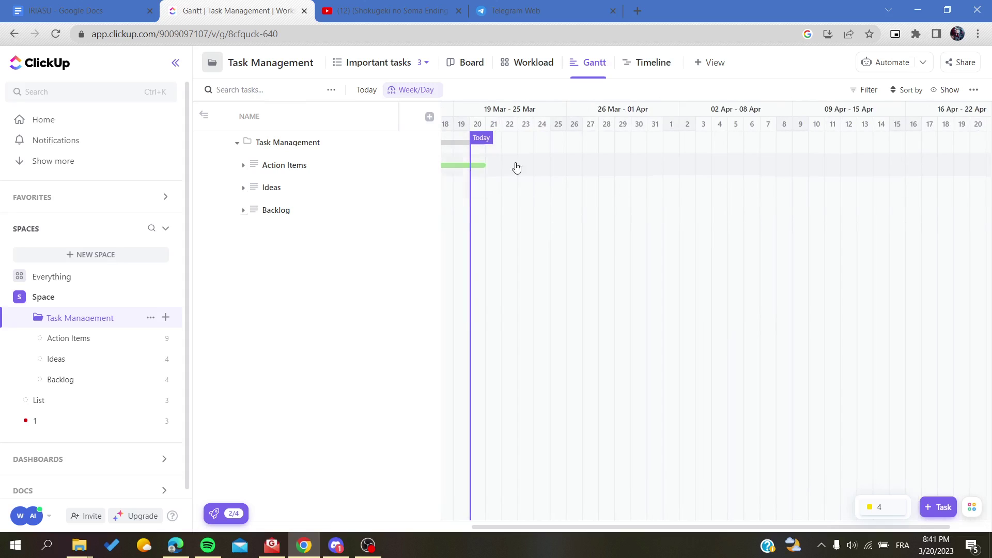
{"action": "mouse_move", "coordinate": [504, 128]}
{"action": "left_mouse_down"}
{"action": "mouse_move", "coordinate": [572, 129]}
{"action": "mouse_move", "coordinate": [511, 130]}
{"action": "left_mouse_up"}
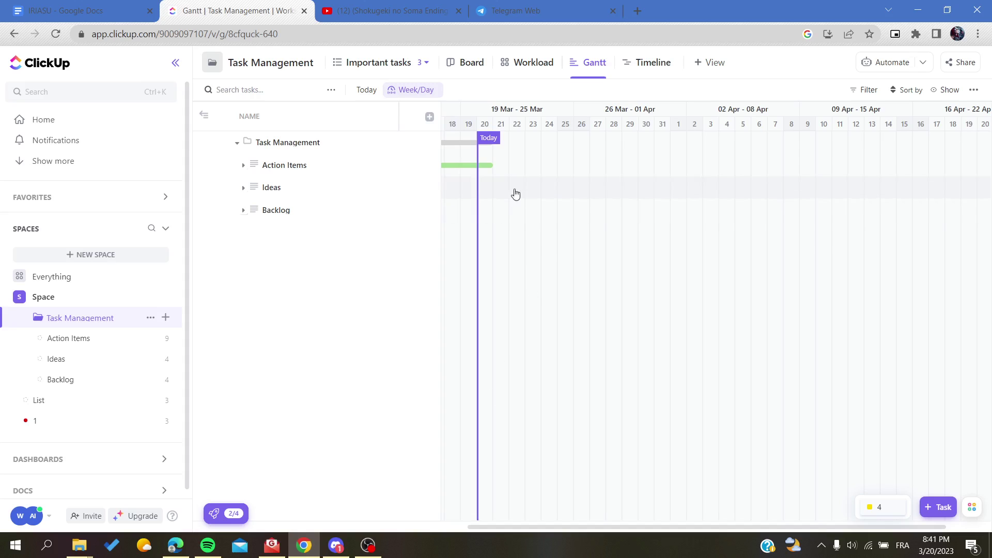
{"action": "scroll", "coordinate": [517, 207], "scroll_direction": "left", "scroll_amount": 5}
{"action": "scroll", "coordinate": [516, 206], "scroll_direction": "right", "scroll_amount": 4}
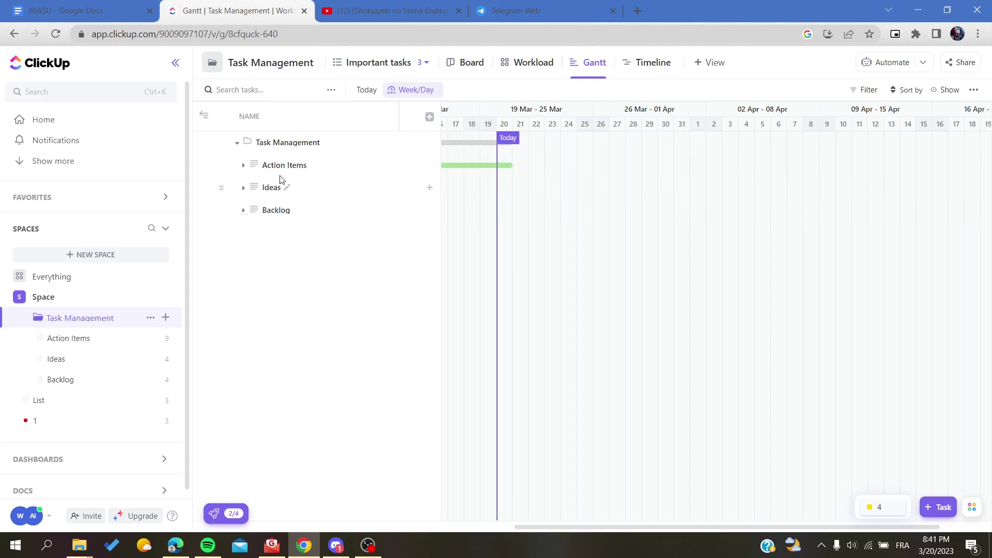
Expand Action Items to list its nine tasks and jump the timeline to Design new logos
{"action": "left_click", "coordinate": [243, 165]}
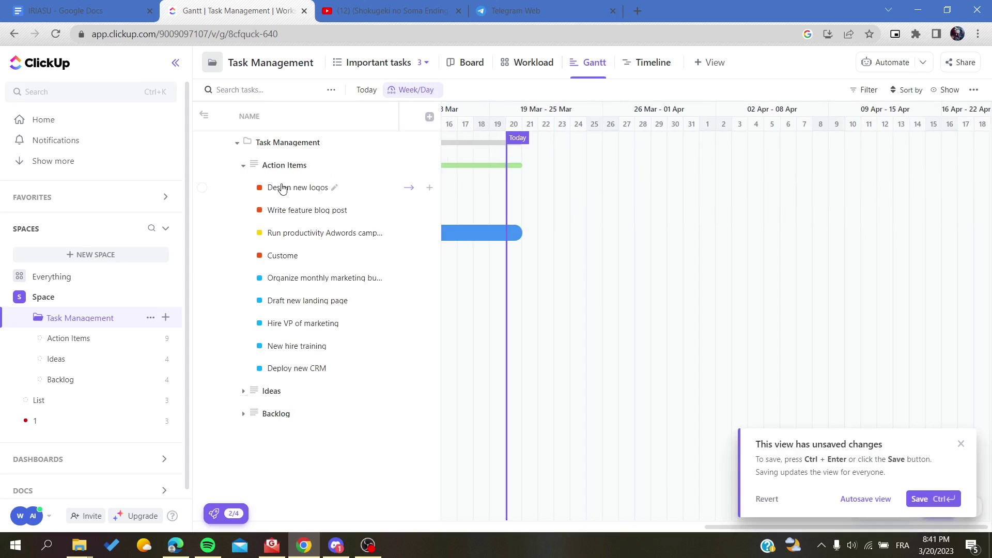
{"action": "left_click_drag", "start_coordinate": [282, 188], "coordinate": [433, 188]}
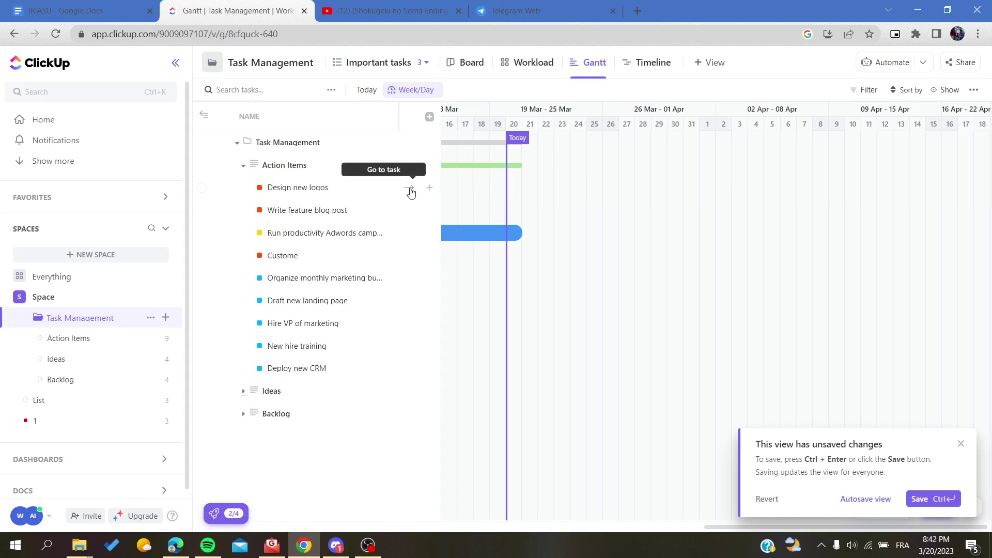
{"action": "left_click", "coordinate": [410, 190]}
{"action": "scroll", "coordinate": [601, 235], "scroll_direction": "left", "scroll_amount": 3}
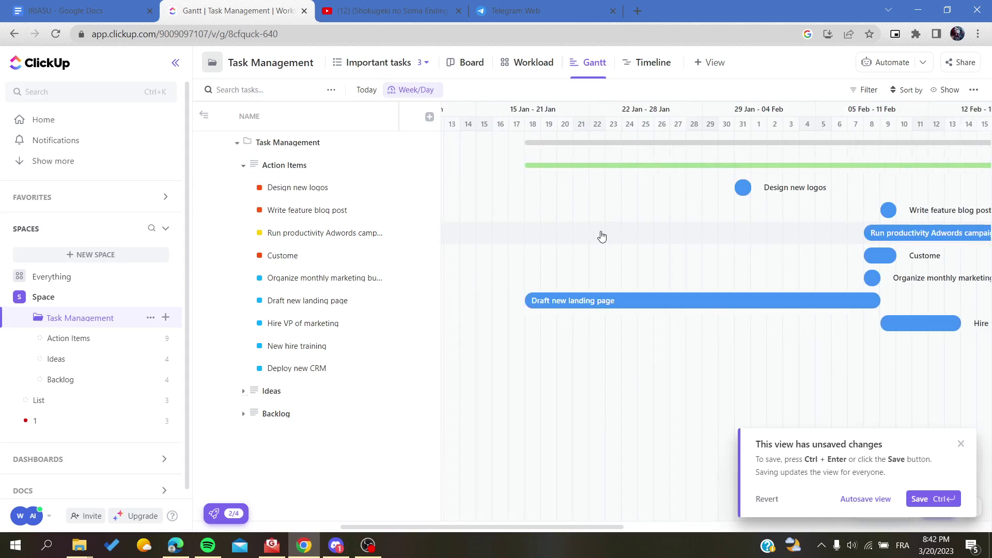
{"action": "scroll", "coordinate": [601, 235], "scroll_direction": "right", "scroll_amount": 2}
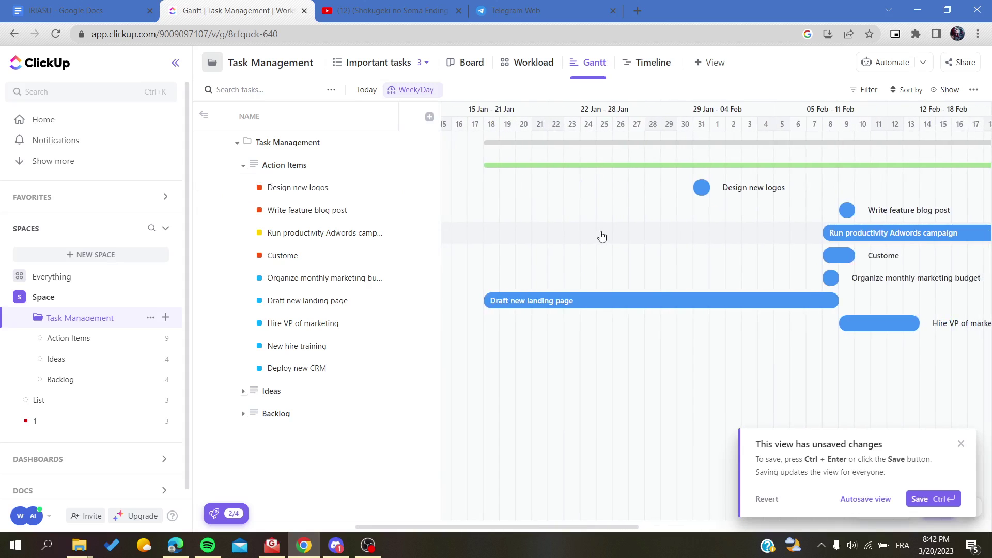
{"action": "scroll", "coordinate": [599, 236], "scroll_direction": "right", "scroll_amount": 2}
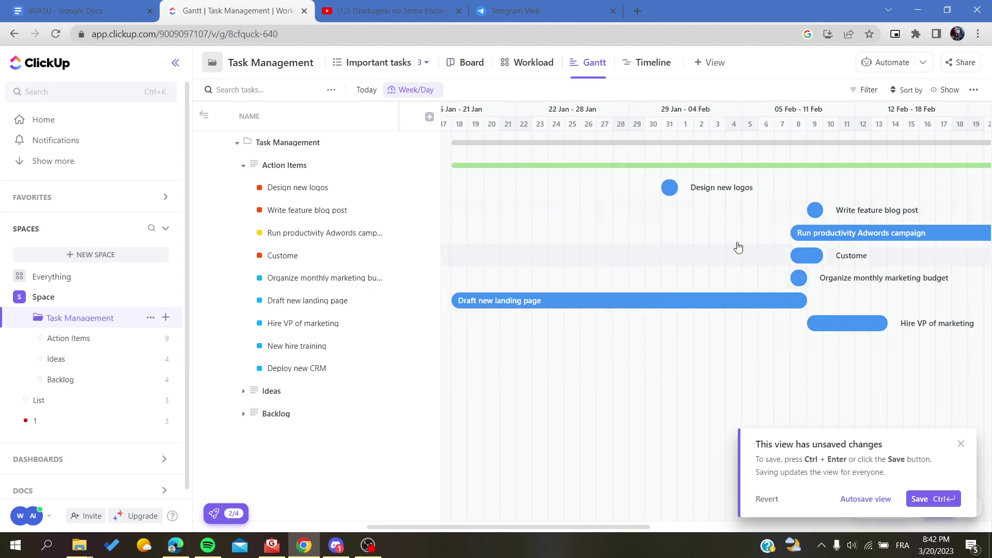
{"action": "scroll", "coordinate": [667, 217], "scroll_direction": "left", "scroll_amount": 4}
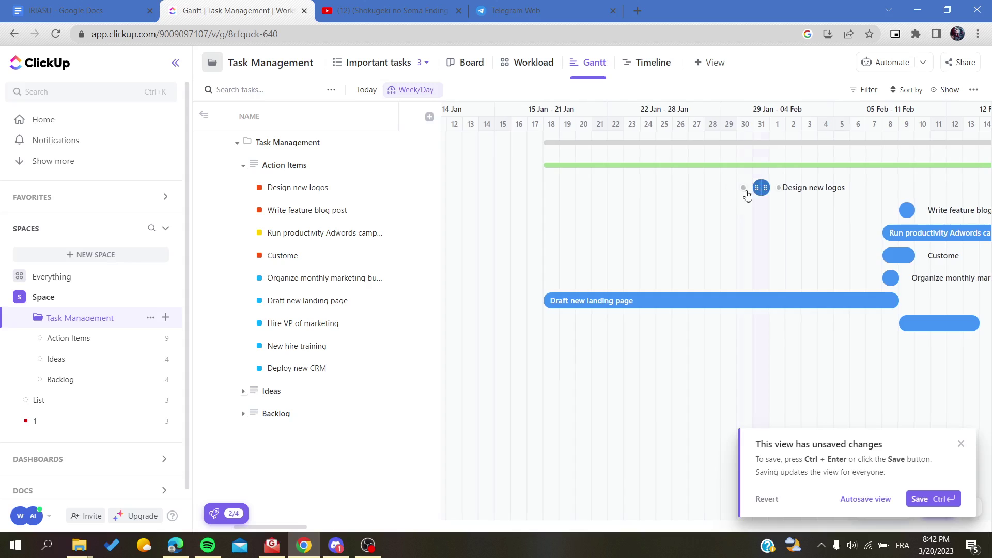
Reposition the Design new logos bar and check that it sits around 18–19 Jan
{"action": "left_click_drag", "start_coordinate": [749, 190], "coordinate": [563, 160]}
{"action": "scroll", "coordinate": [703, 172], "scroll_direction": "right", "scroll_amount": 10}
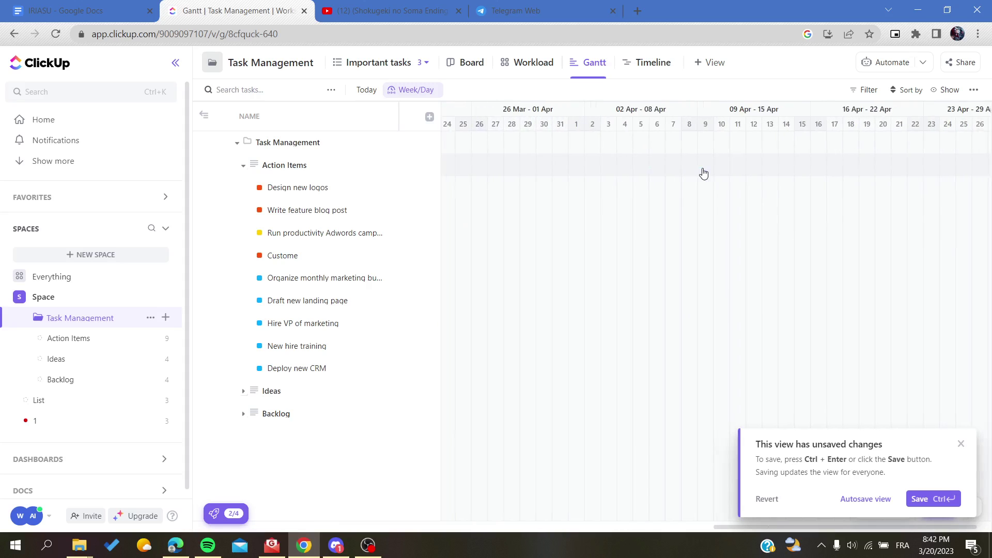
{"action": "scroll", "coordinate": [703, 172], "scroll_direction": "left", "scroll_amount": 4}
{"action": "scroll", "coordinate": [703, 173], "scroll_direction": "right", "scroll_amount": 3}
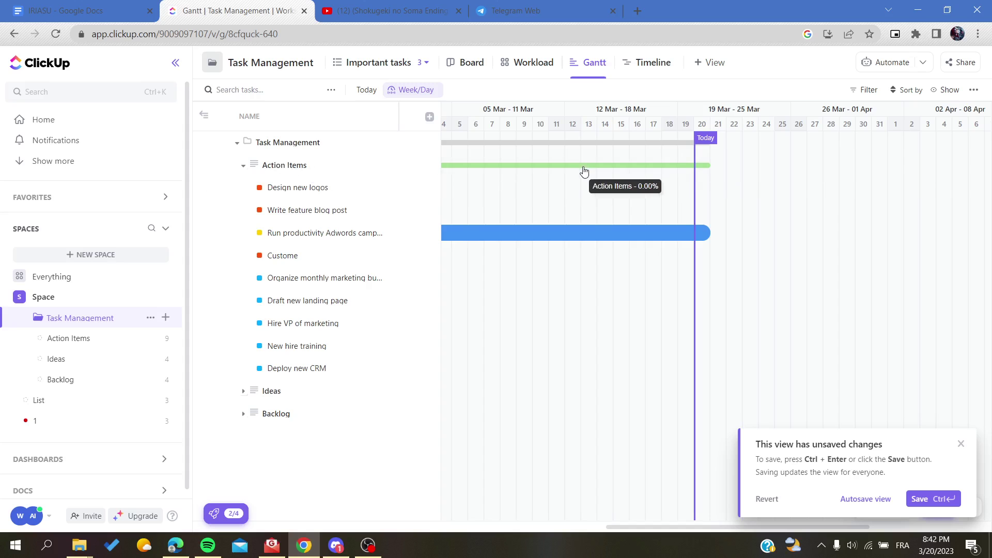
{"action": "scroll", "coordinate": [584, 171], "scroll_direction": "left", "scroll_amount": 10}
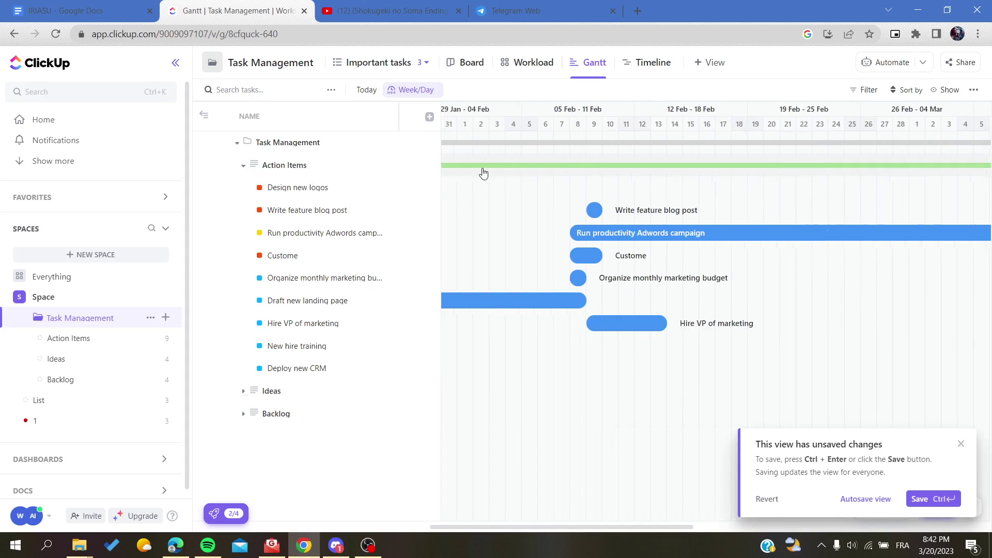
{"action": "scroll", "coordinate": [537, 178], "scroll_direction": "left", "scroll_amount": 5}
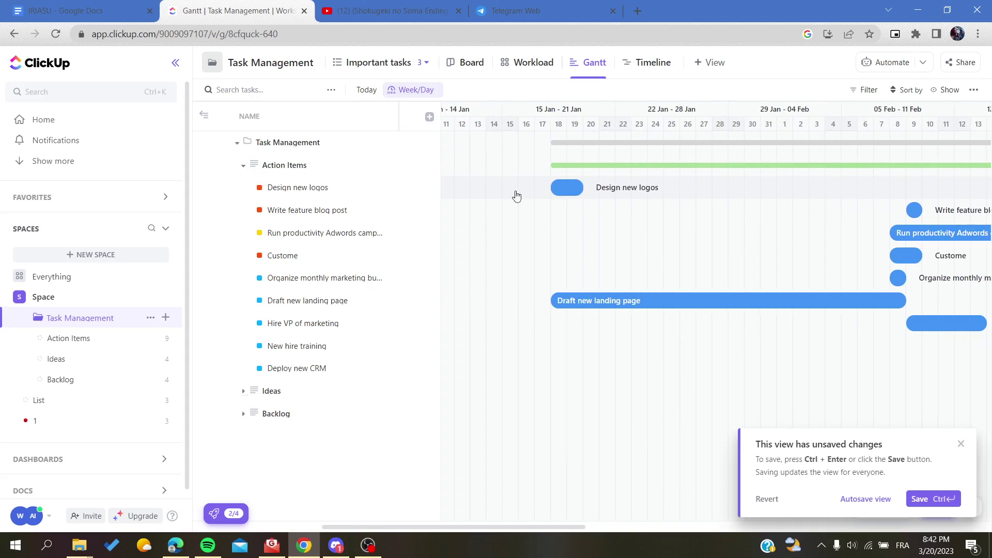
{"action": "scroll", "coordinate": [588, 255], "scroll_direction": "right", "scroll_amount": 2}
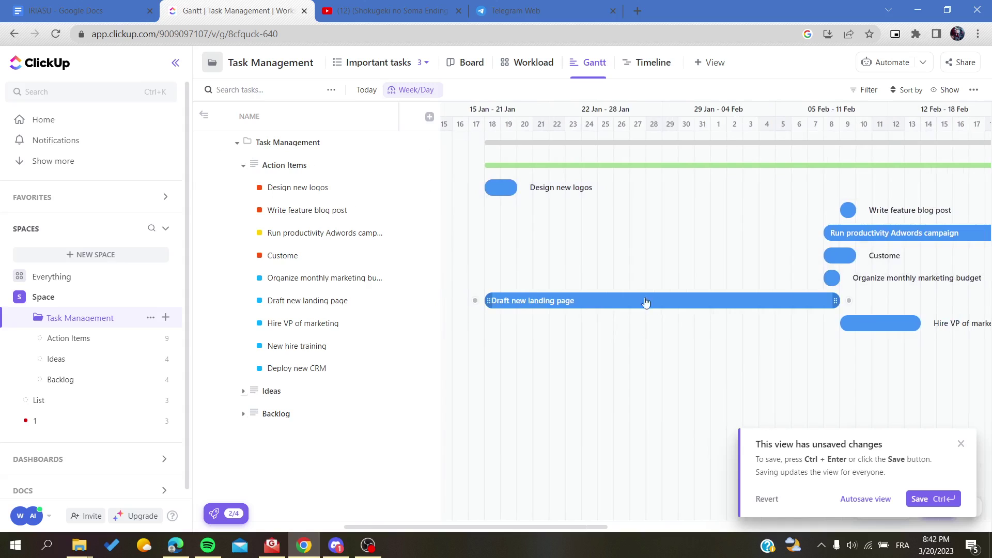
{"action": "mouse_move", "coordinate": [839, 297]}
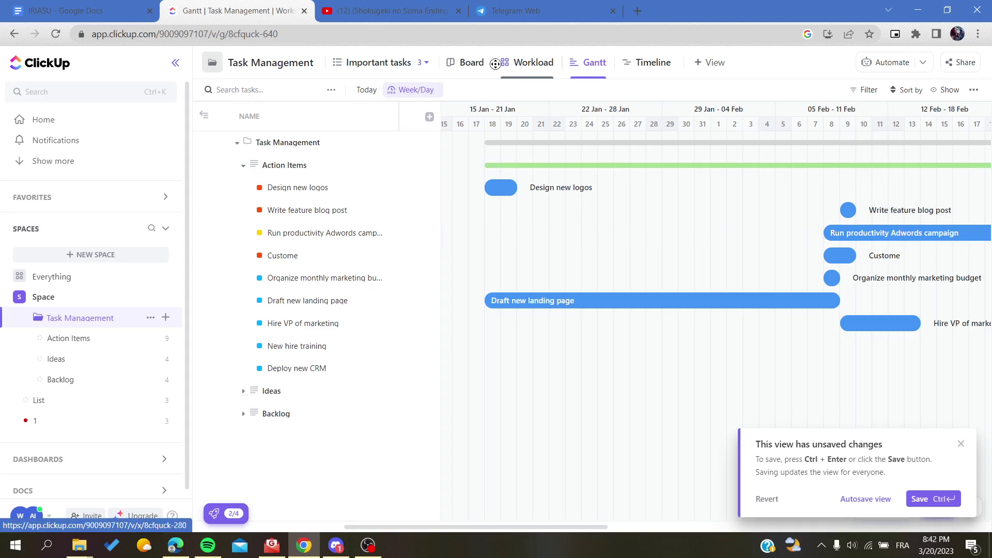
{"action": "left_click", "coordinate": [466, 64]}
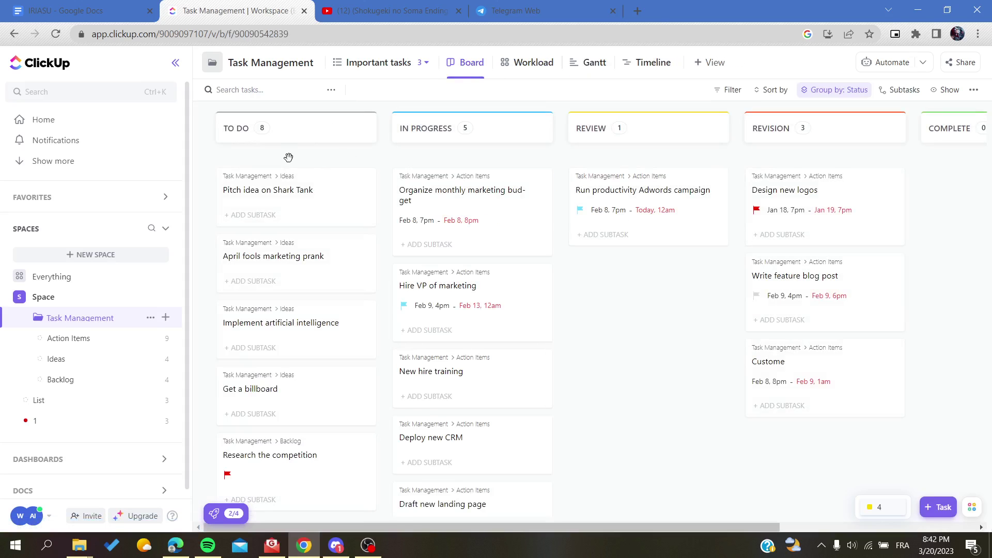
{"action": "left_click", "coordinate": [377, 63]}
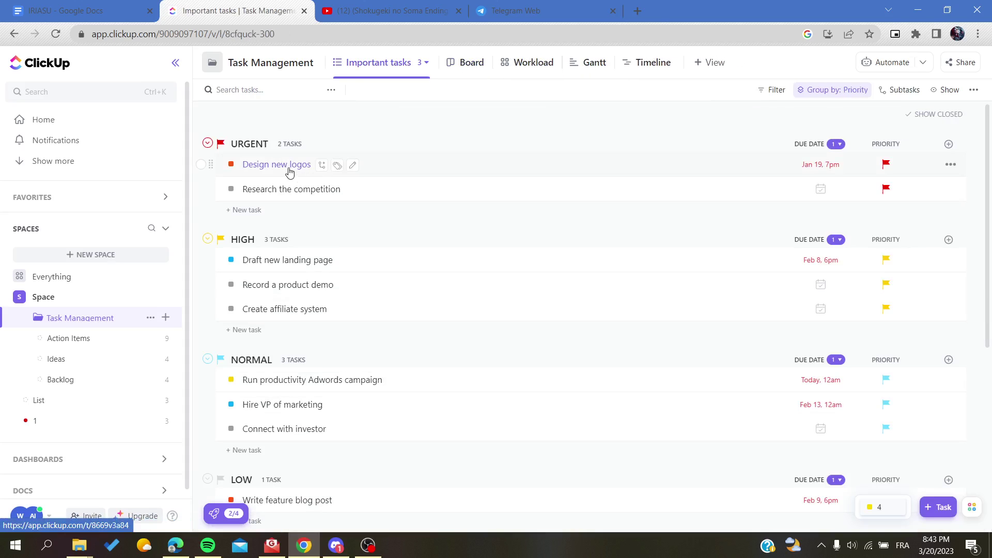
{"action": "left_click", "coordinate": [408, 166]}
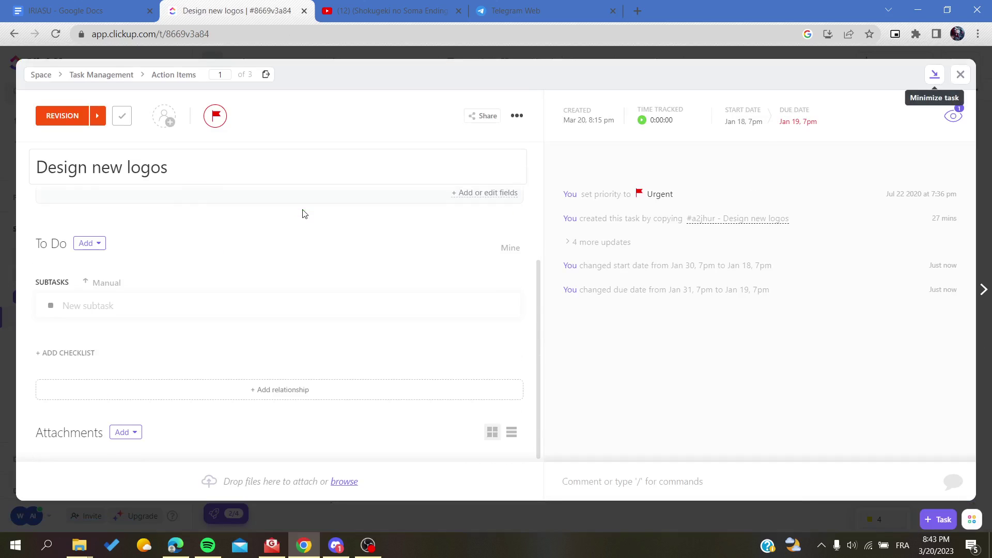
{"action": "scroll", "coordinate": [310, 300], "scroll_direction": "down", "scroll_amount": 2}
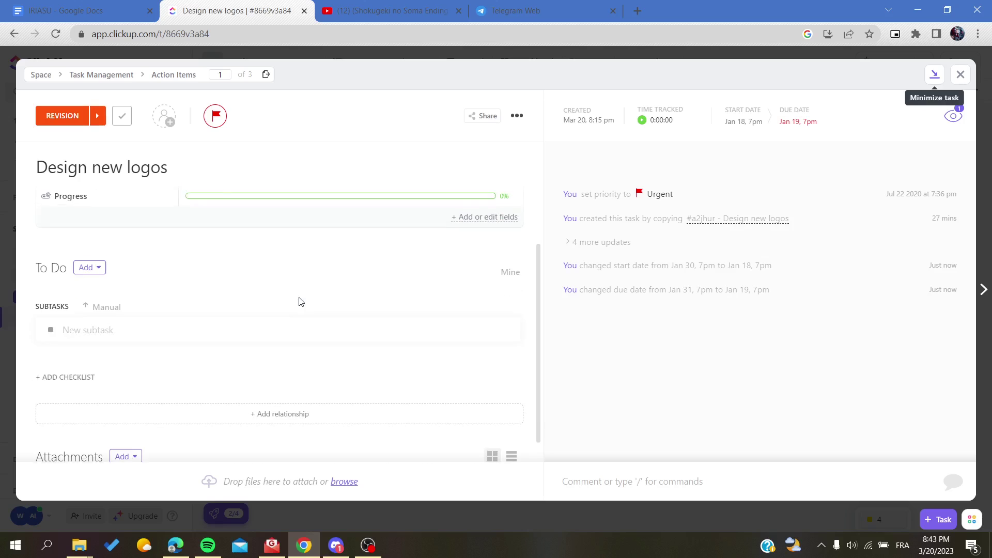
{"action": "scroll", "coordinate": [269, 304], "scroll_direction": "down", "scroll_amount": 1}
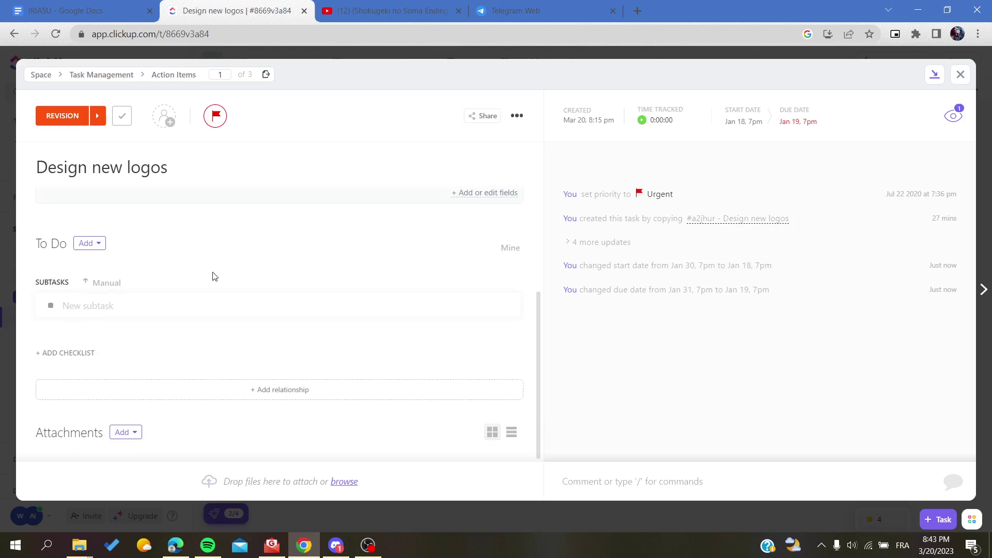
{"action": "left_click", "coordinate": [959, 74]}
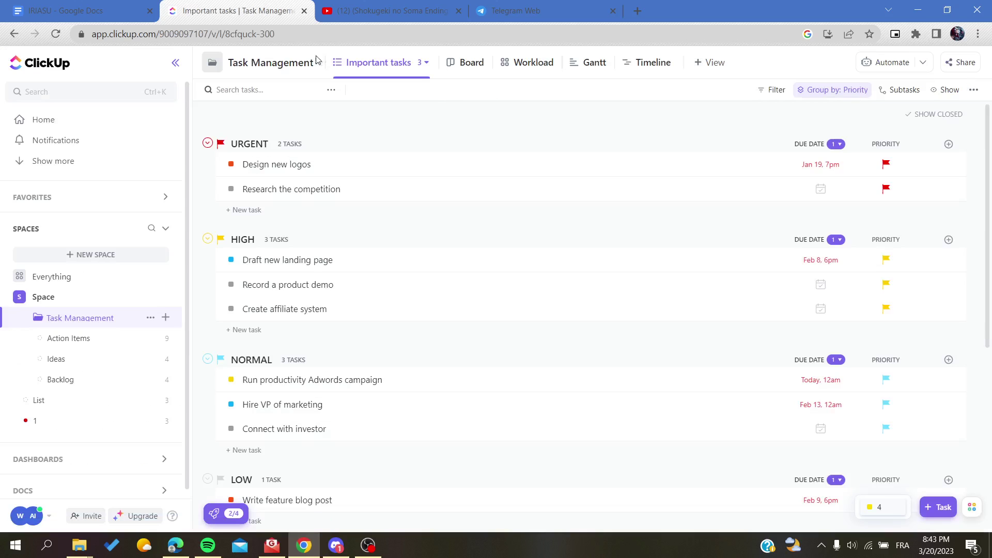
{"action": "left_click", "coordinate": [588, 66]}
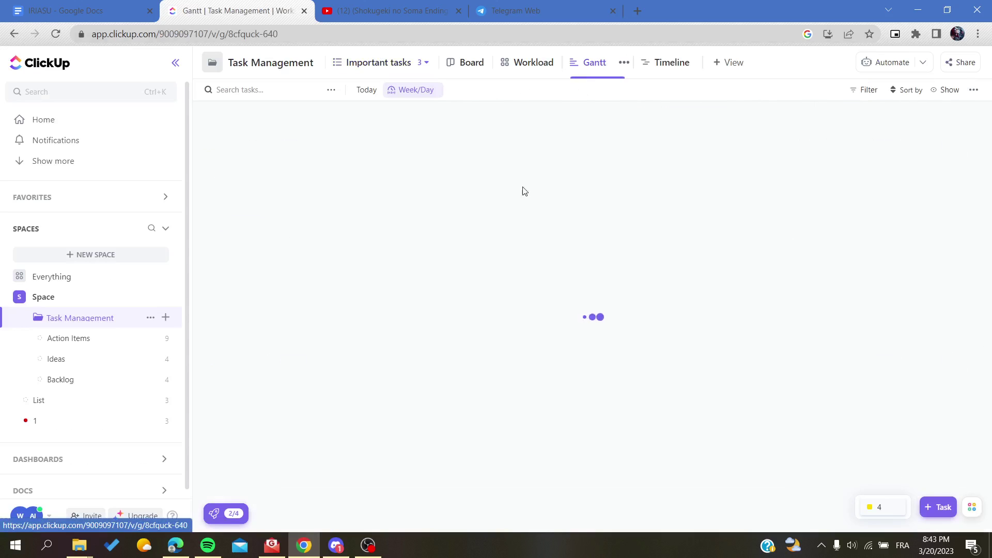
{"action": "scroll", "coordinate": [577, 210], "scroll_direction": "left", "scroll_amount": 5}
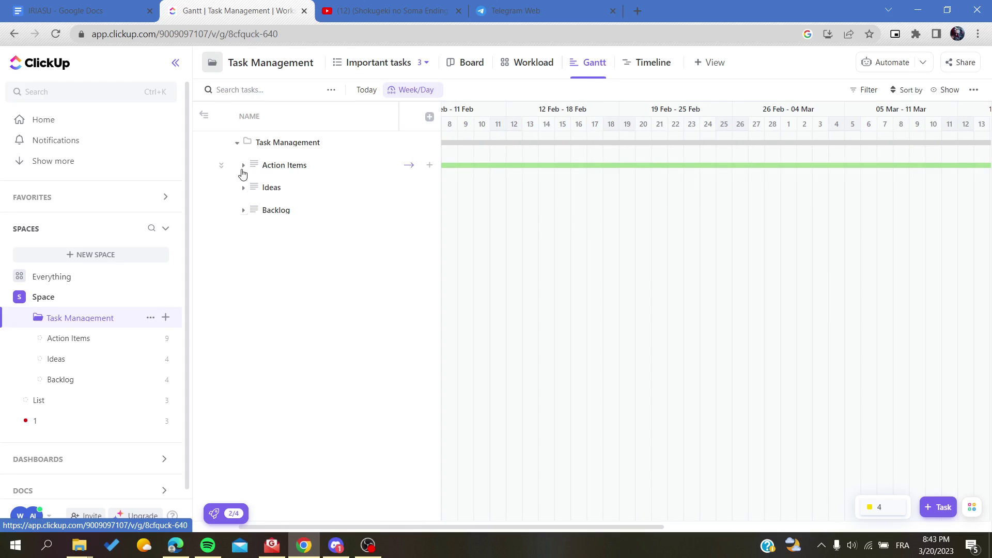
{"action": "left_click", "coordinate": [242, 167]}
{"action": "left_click", "coordinate": [274, 187]}
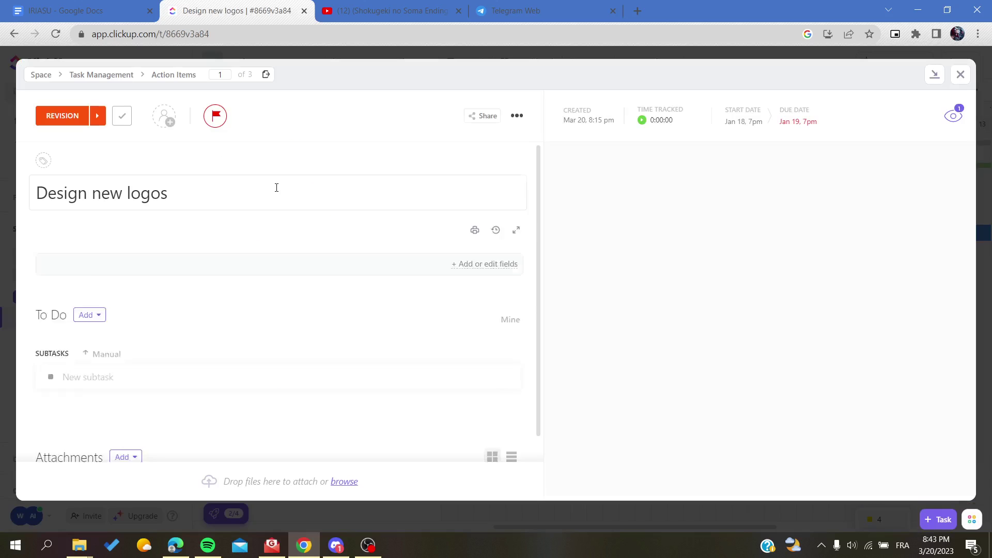
{"action": "left_click", "coordinate": [959, 74]}
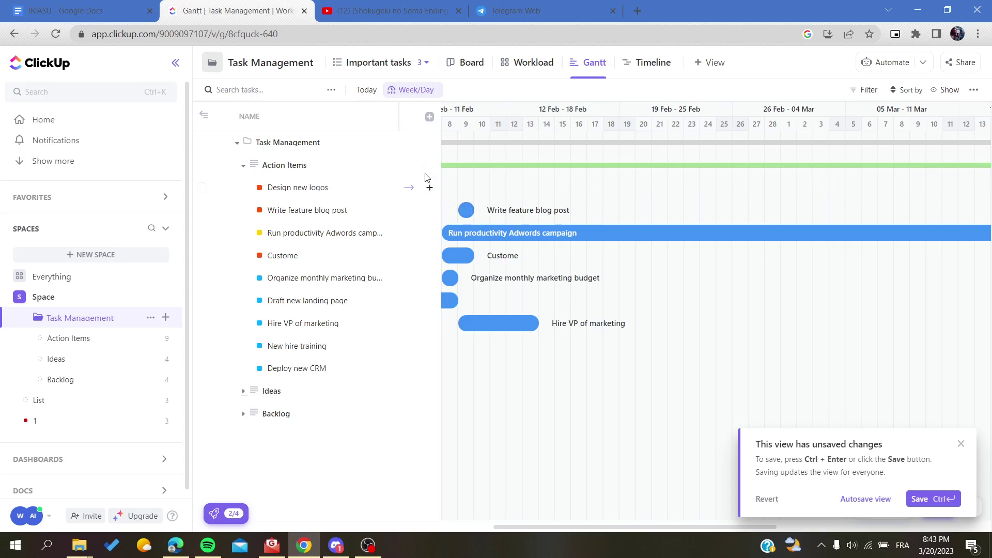
Shorten Draft new landing page so it ends around 24 Jan
{"action": "left_click", "coordinate": [399, 186]}
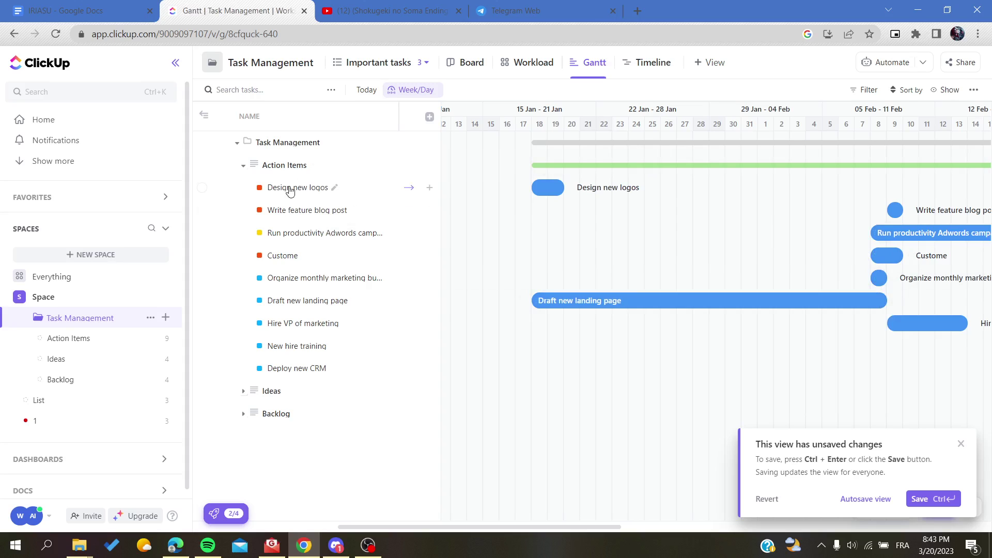
{"action": "left_click_drag", "start_coordinate": [885, 300], "coordinate": [869, 300]}
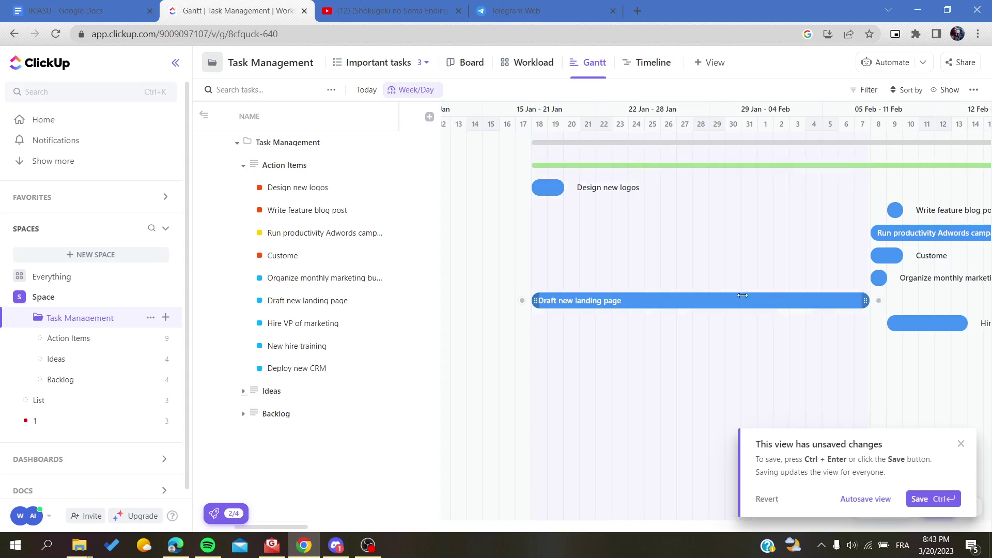
{"action": "left_click_drag", "start_coordinate": [742, 295], "coordinate": [644, 297]}
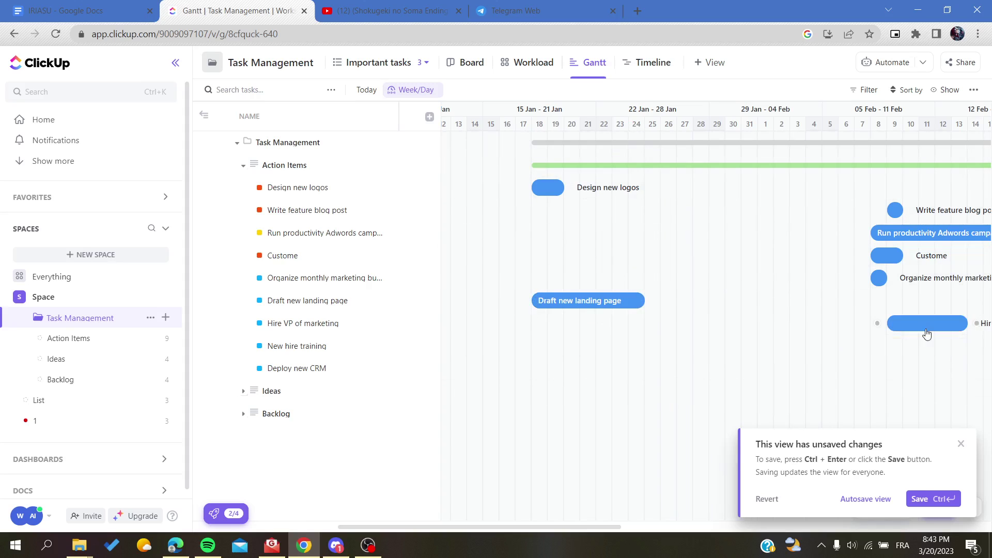
Move Hire VP, Organize monthly marketing budget and Write feature blog post (19–21 Jan) earlier
{"action": "left_click_drag", "start_coordinate": [925, 326], "coordinate": [666, 324]}
{"action": "left_click_drag", "start_coordinate": [873, 278], "coordinate": [672, 280]}
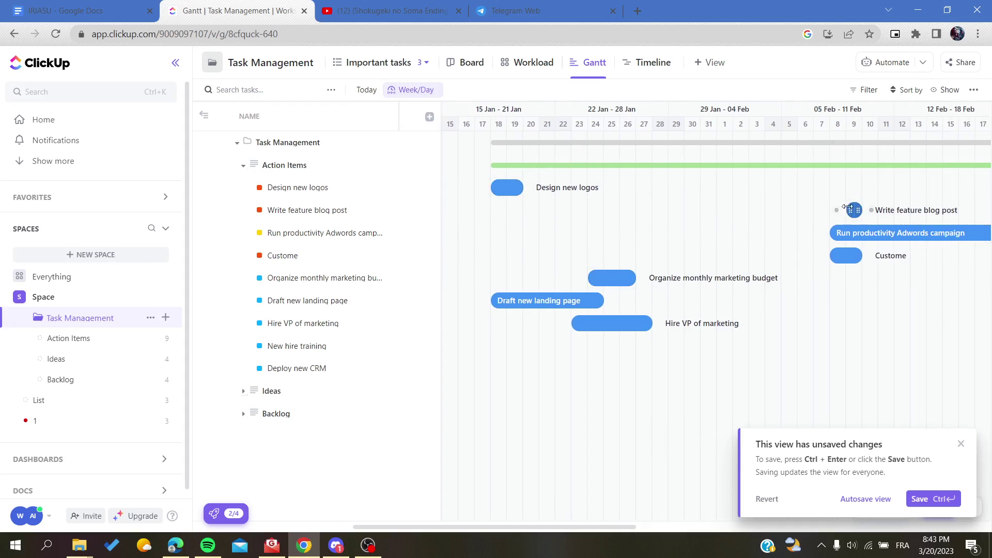
{"action": "left_click_drag", "start_coordinate": [825, 209], "coordinate": [828, 210]}
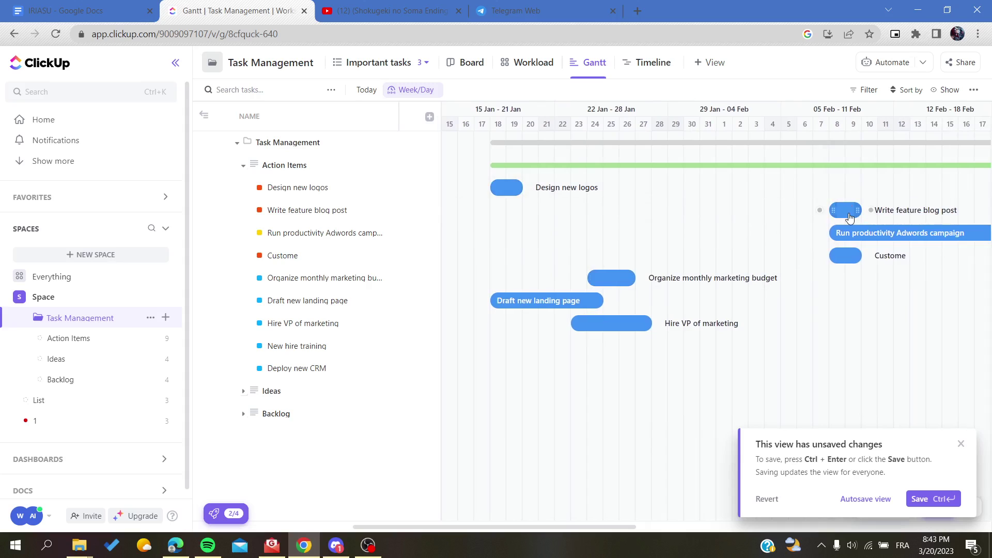
{"action": "left_click_drag", "start_coordinate": [671, 223], "coordinate": [525, 210]}
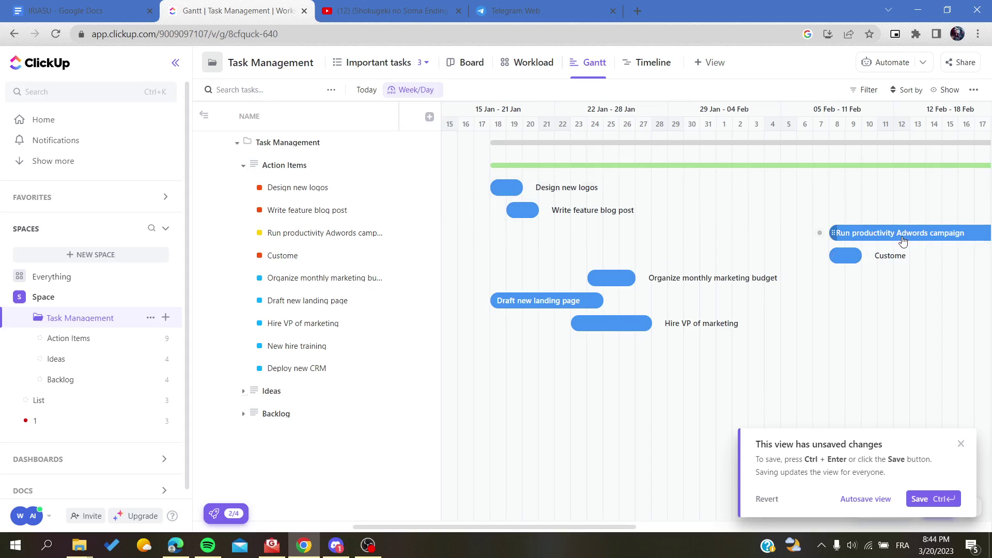
Move the Adwords campaign bar into late January, ending around 25 Jan
{"action": "left_click_drag", "start_coordinate": [902, 241], "coordinate": [615, 234]}
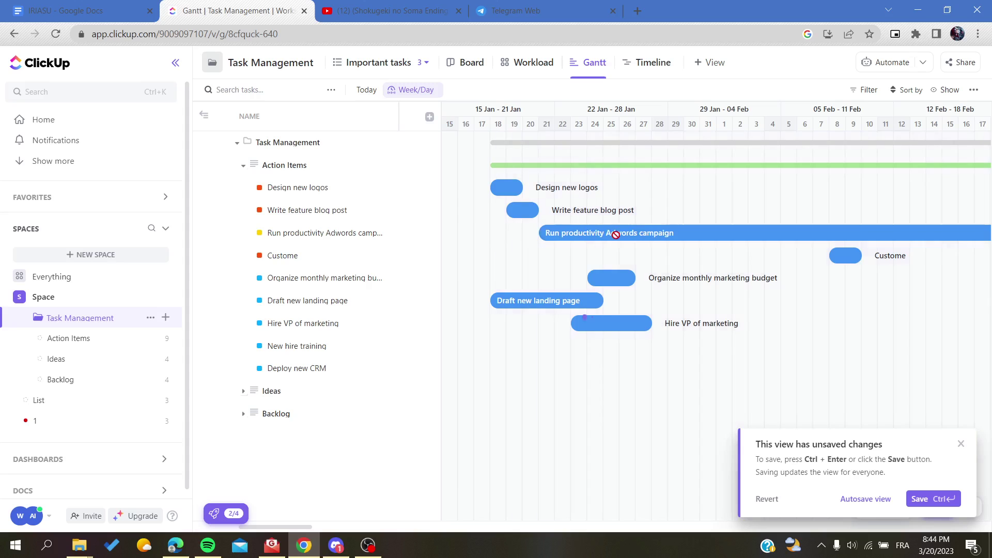
{"action": "scroll", "coordinate": [805, 258], "scroll_direction": "right", "scroll_amount": 6}
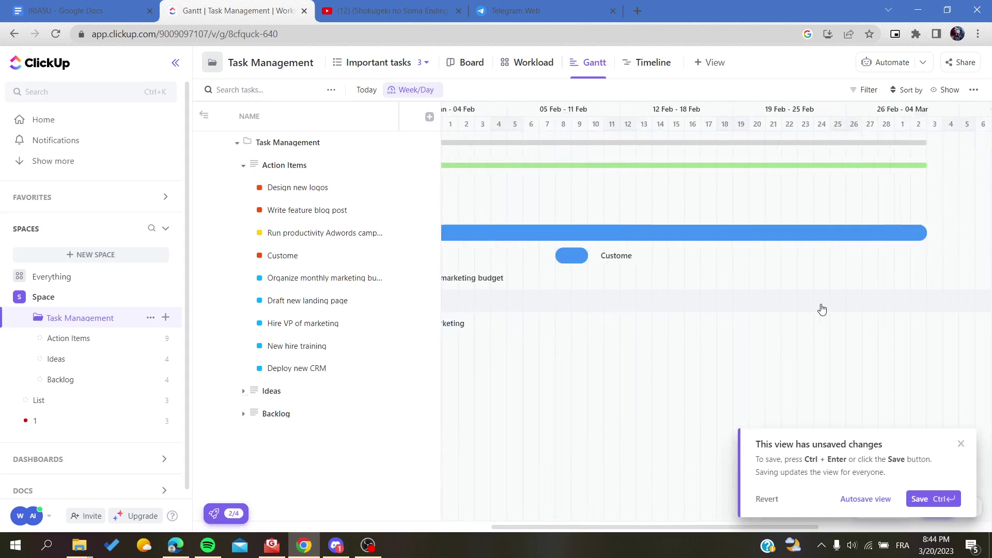
{"action": "left_click", "coordinate": [817, 234]}
{"action": "left_click", "coordinate": [956, 75]}
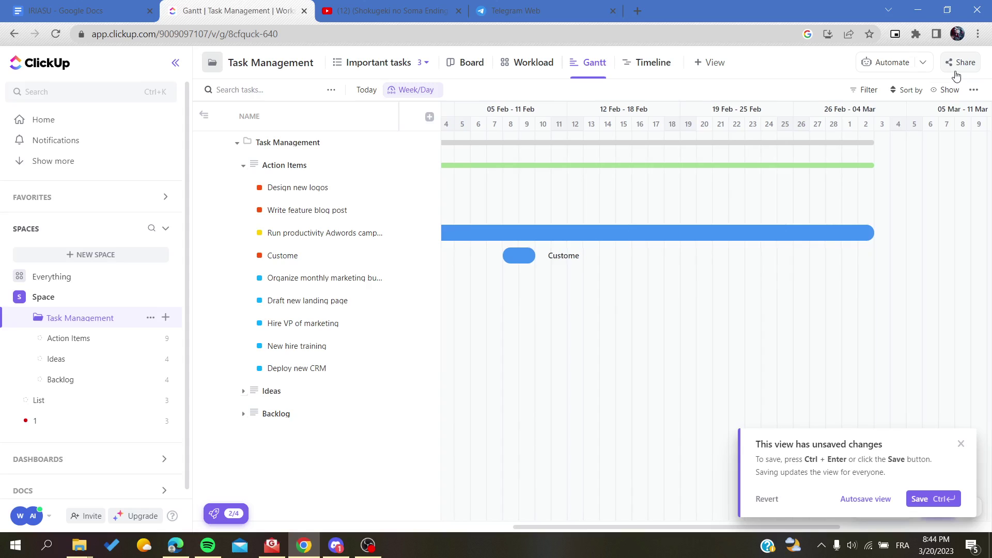
{"action": "left_click_drag", "start_coordinate": [871, 231], "coordinate": [857, 233]}
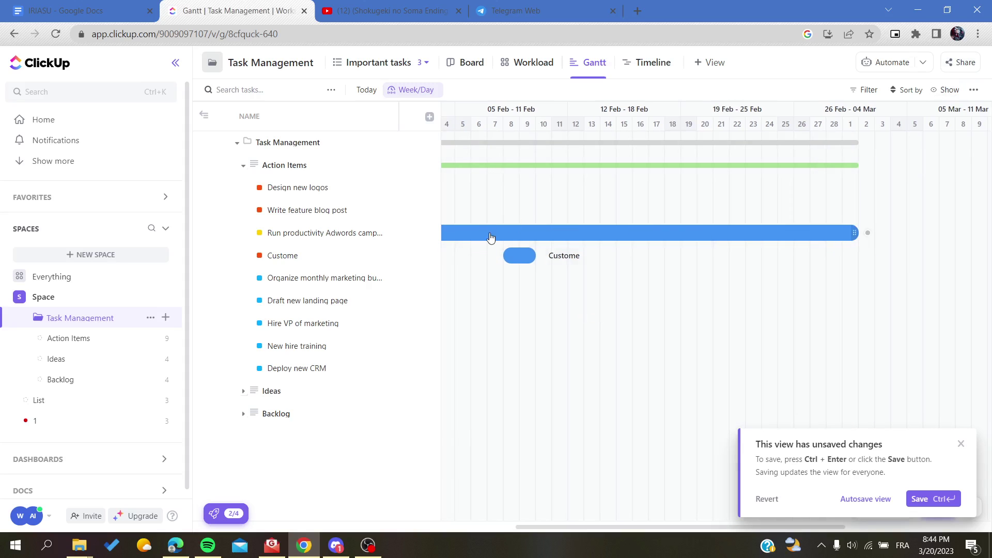
{"action": "scroll", "coordinate": [490, 237], "scroll_direction": "left", "scroll_amount": 5}
{"action": "scroll", "coordinate": [671, 227], "scroll_direction": "right", "scroll_amount": 2}
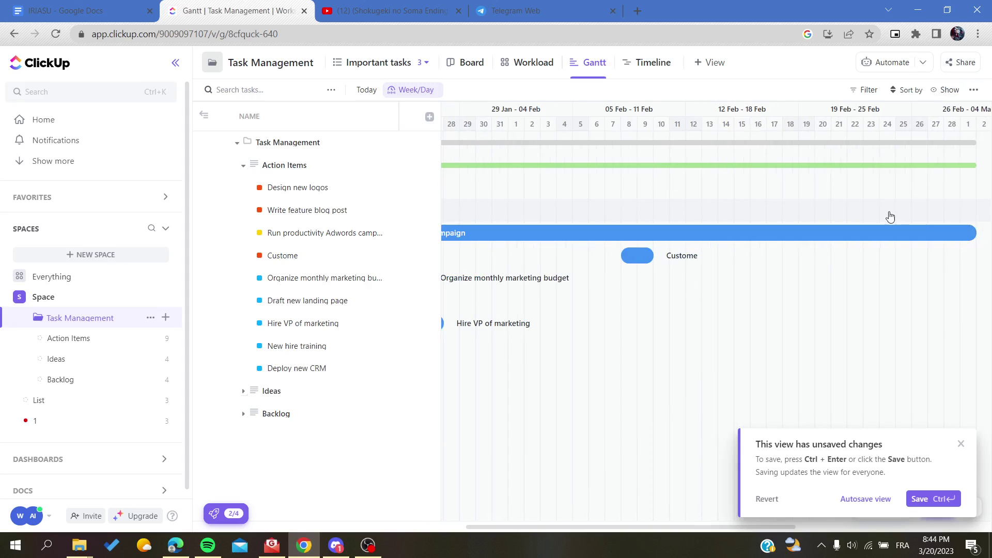
{"action": "left_click_drag", "start_coordinate": [973, 234], "coordinate": [673, 234]}
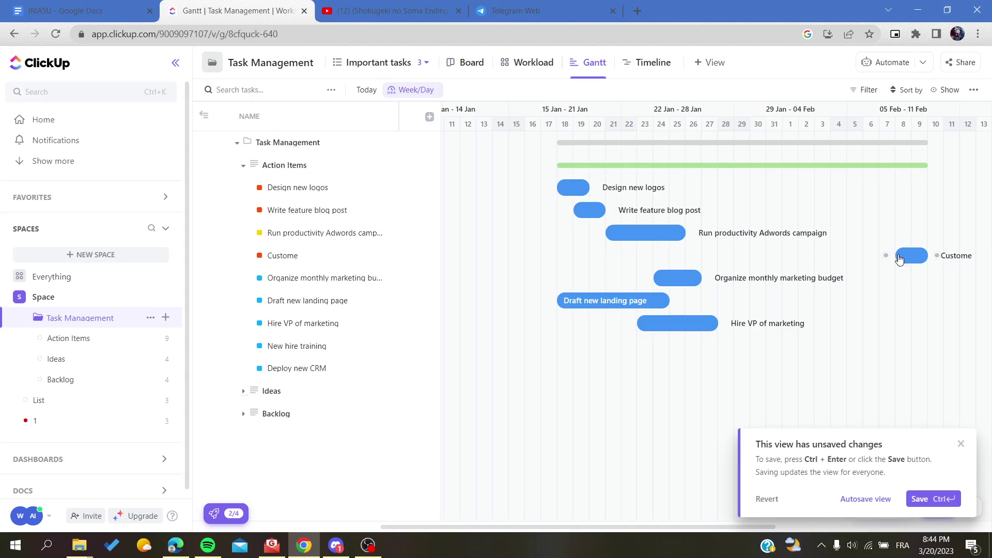
Sequence Custome (21–25 Jan), Draft new landing page (26 Jan–1 Feb) and Hire VP (1–5 Feb)
{"action": "left_click_drag", "start_coordinate": [899, 255], "coordinate": [616, 255]}
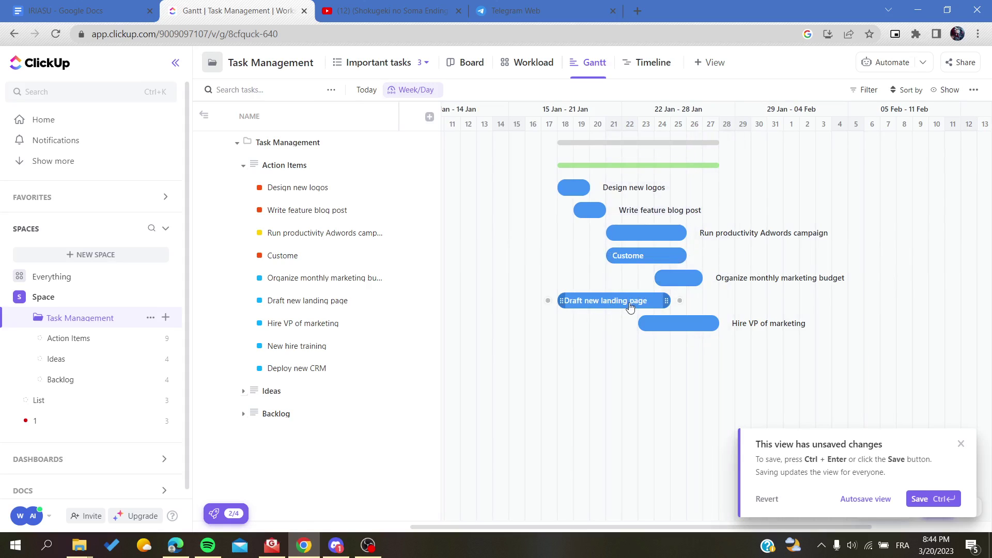
{"action": "left_click_drag", "start_coordinate": [648, 297], "coordinate": [745, 301]}
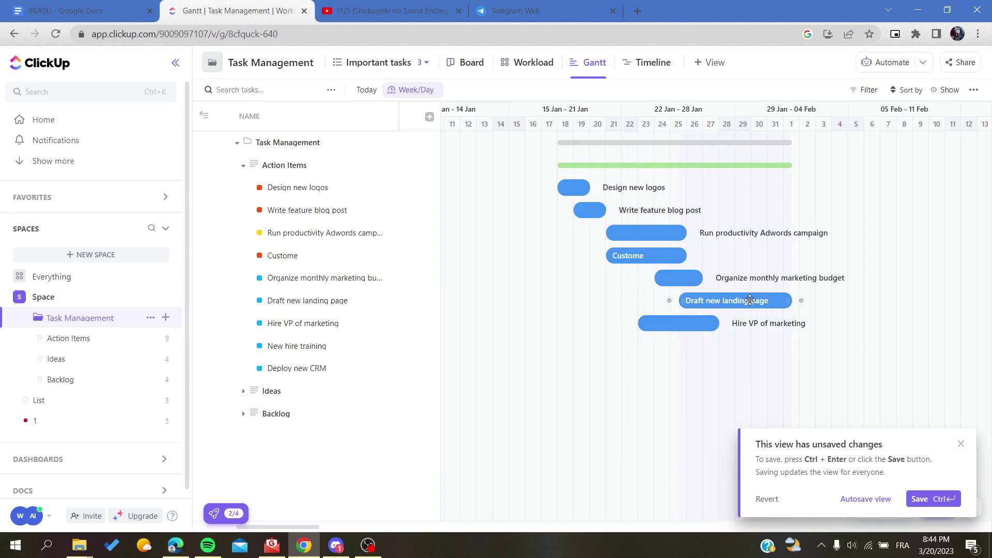
{"action": "left_click_drag", "start_coordinate": [668, 332], "coordinate": [821, 317]}
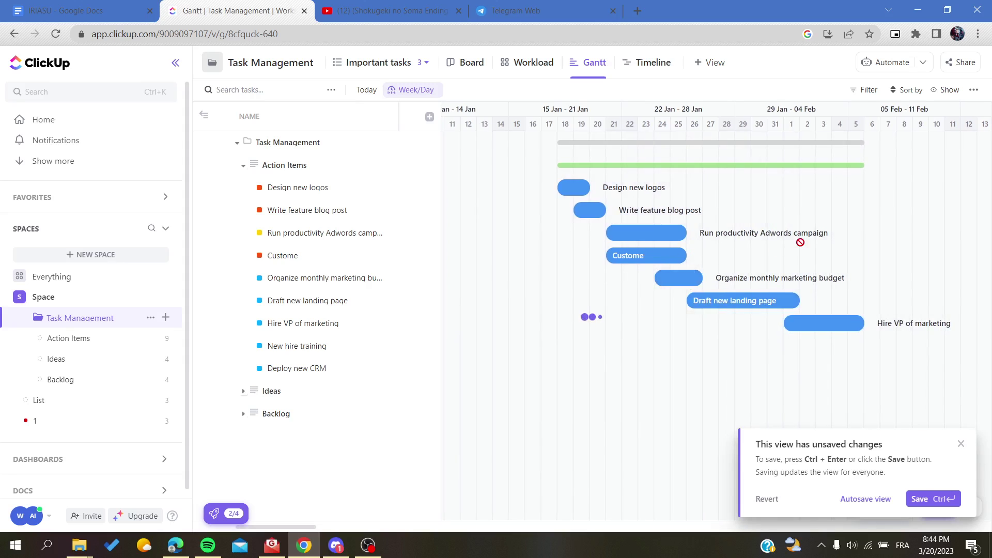
{"action": "scroll", "coordinate": [868, 233], "scroll_direction": "right", "scroll_amount": 3}
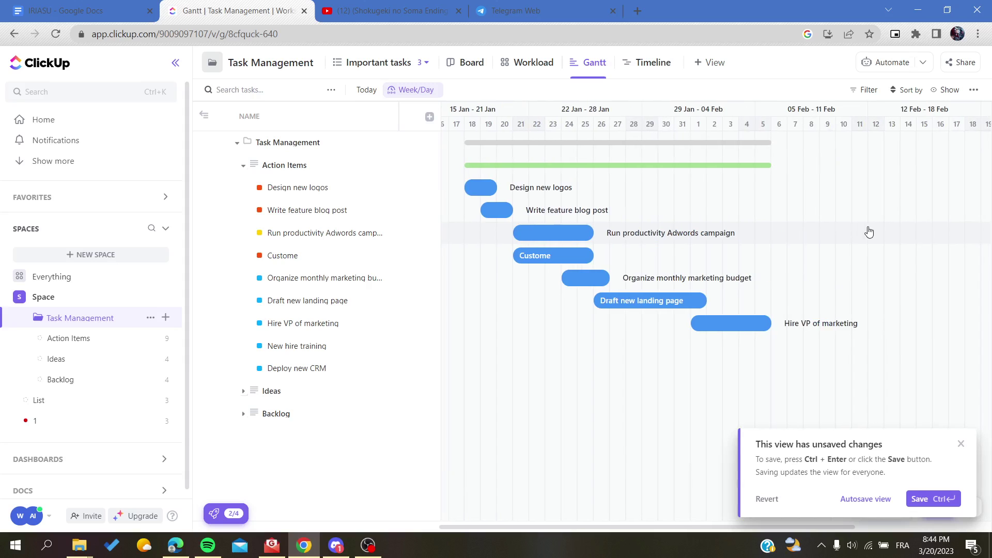